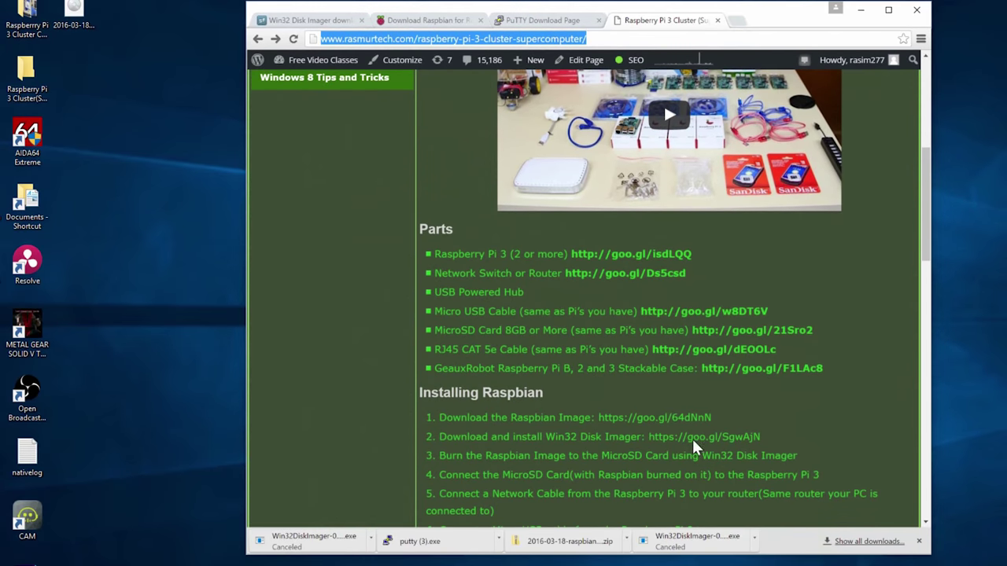
Download Win32DiskImager-0.9.5-install.exe from the Archive folder of the Win32 Disk Imager project on SourceForge.
scroll(506, 319, "down", 5)
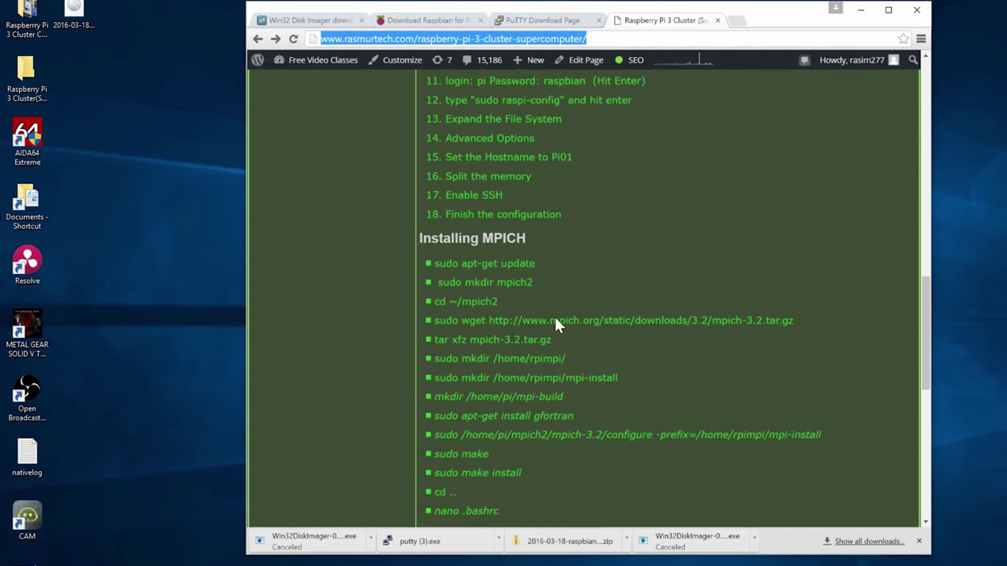
scroll(665, 315, "down", 3)
scroll(675, 323, "up", 10)
scroll(670, 313, "up", 5)
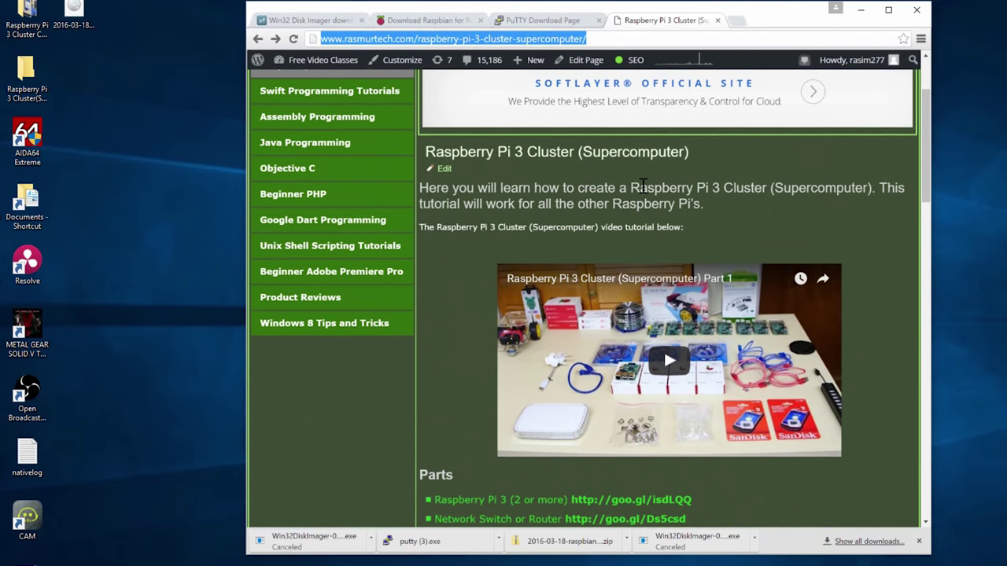
left_click(305, 22)
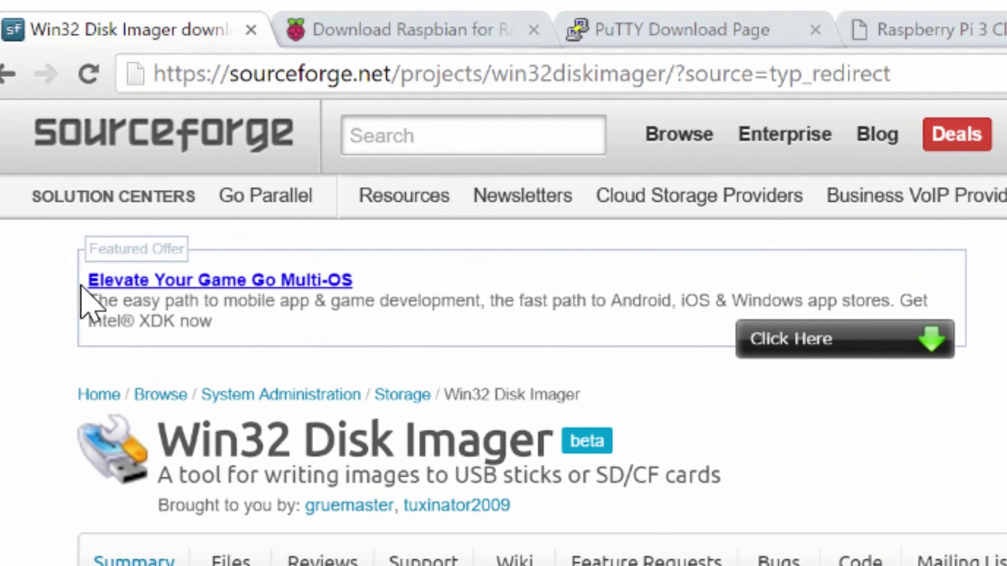
left_click_drag(160, 431, 565, 454)
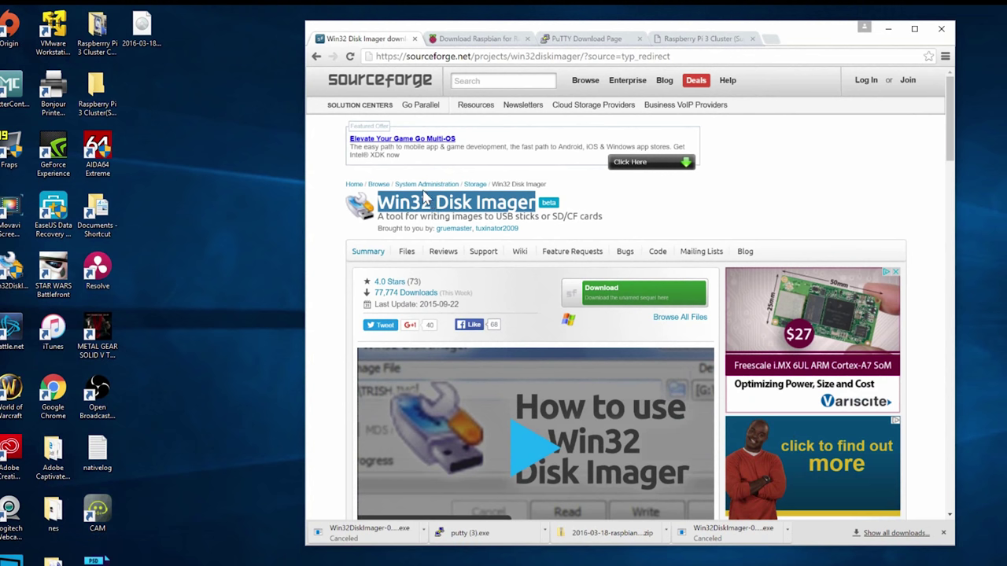
left_click(472, 55)
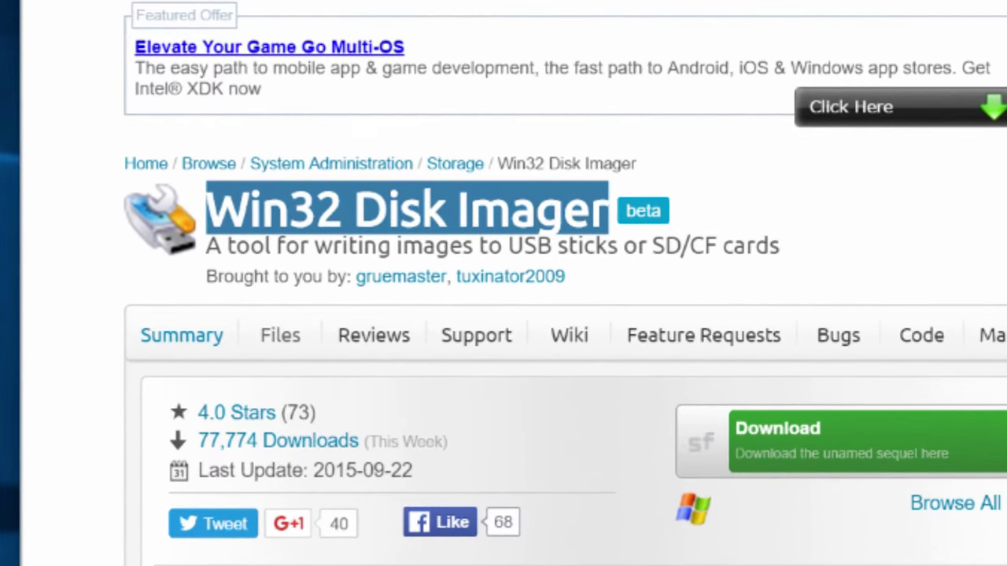
left_click(275, 334)
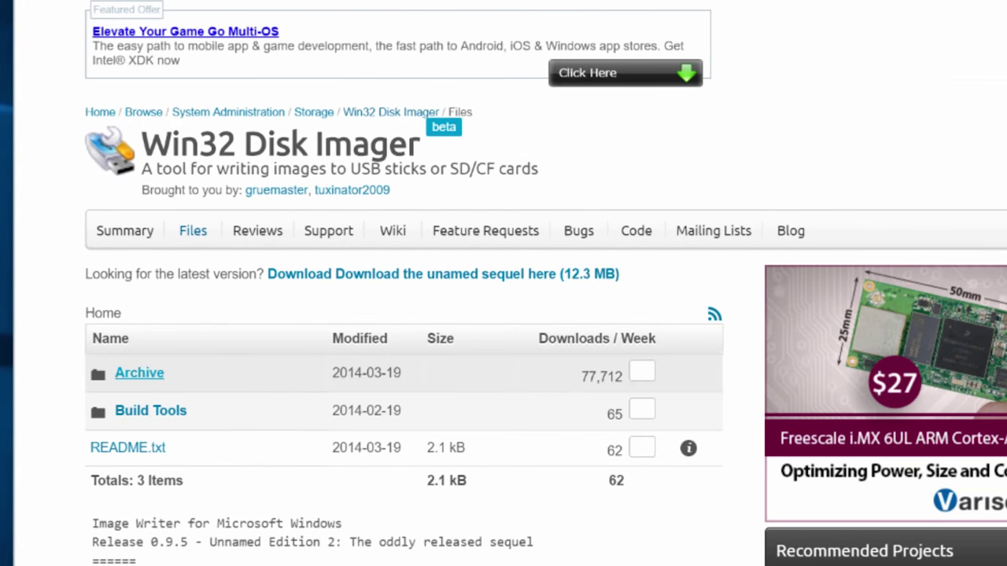
left_click(139, 373)
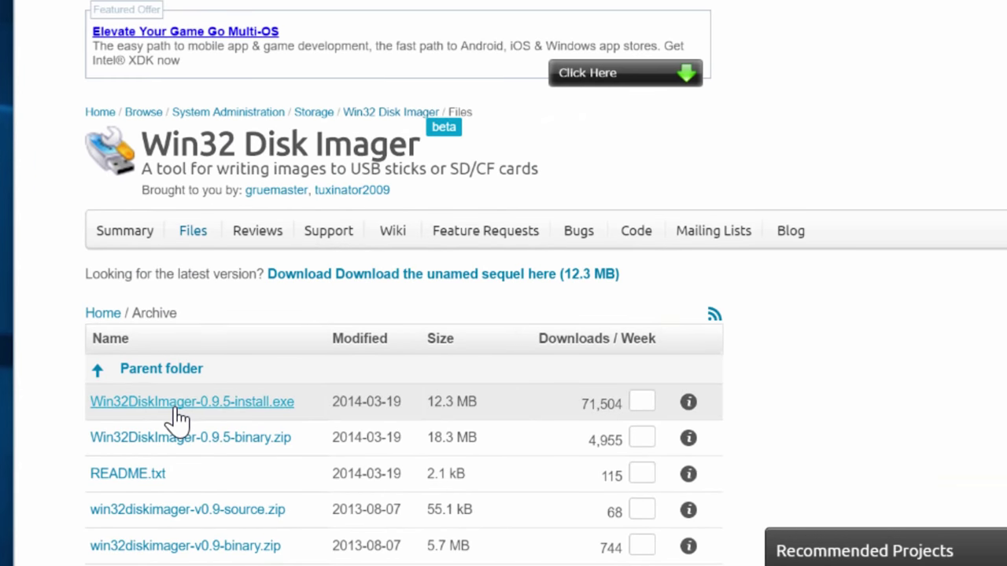
left_click(180, 411)
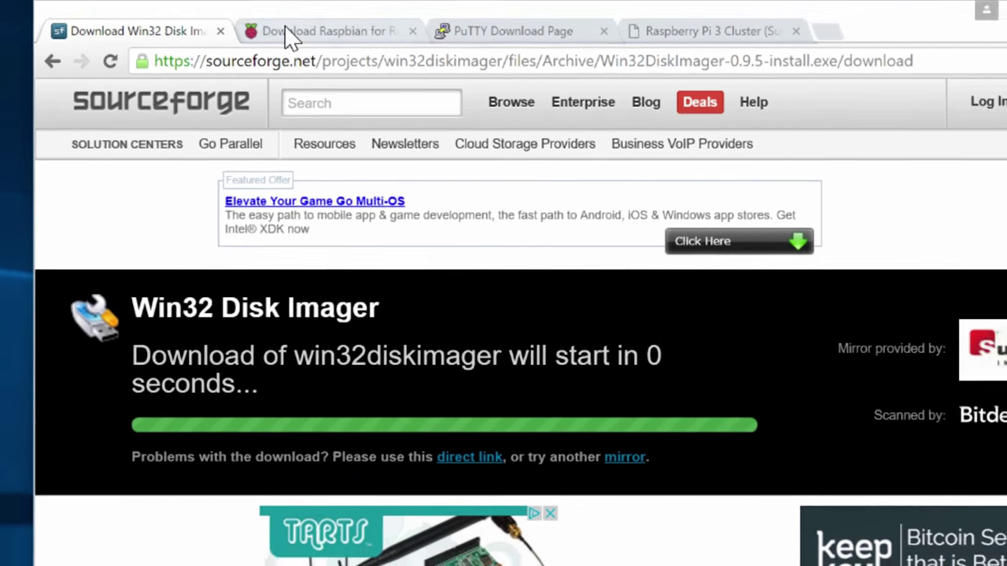
Download the March 2016 Raspbian Jessie full desktop image as a ZIP from the Raspberry Pi site.
left_click(288, 36)
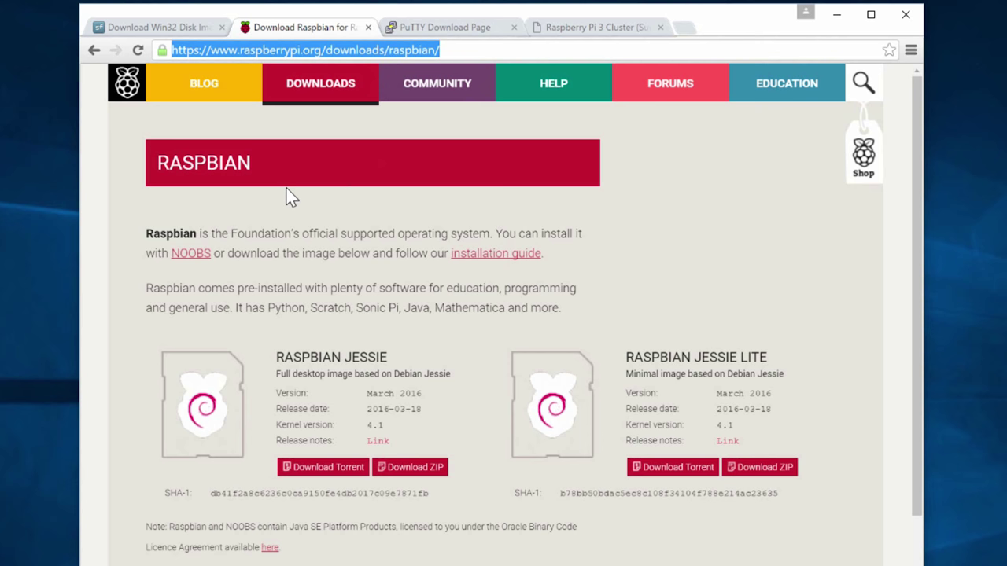
left_click_drag(377, 395, 432, 396)
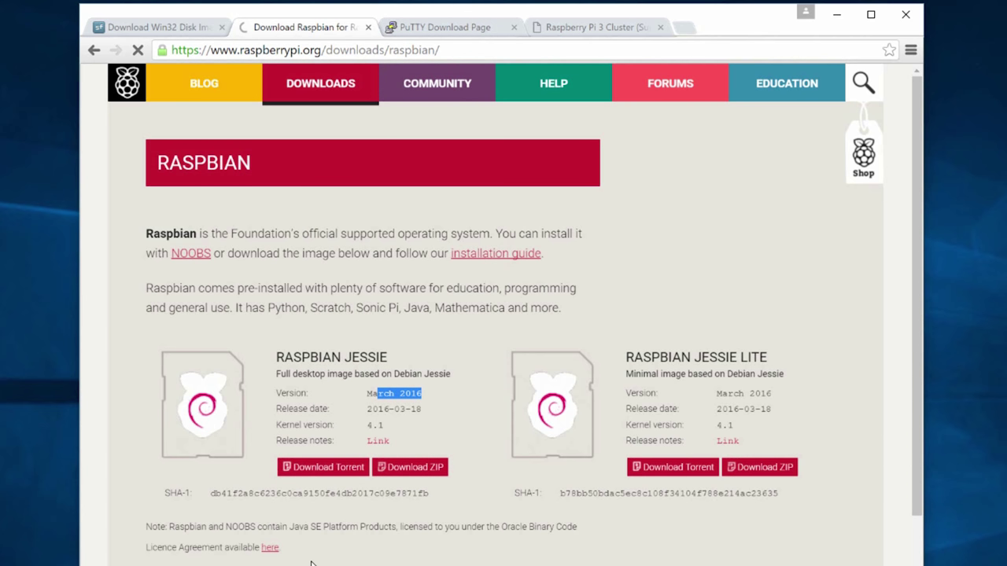
left_click(425, 467)
Look over the PuTTY download page for the Windows binaries of the latest release.
left_click(422, 29)
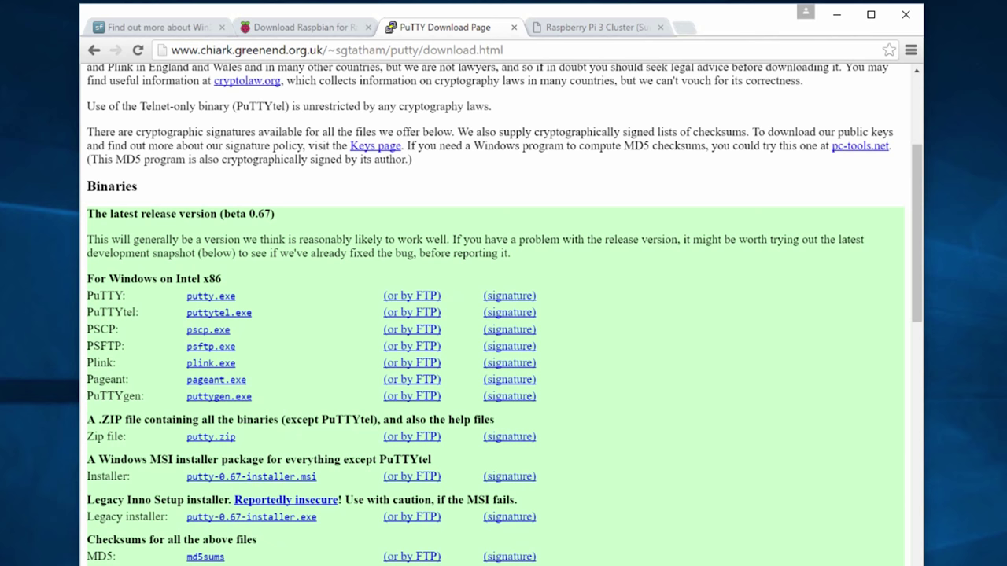
scroll(400, 443, "up", 3)
scroll(343, 385, "down", 7)
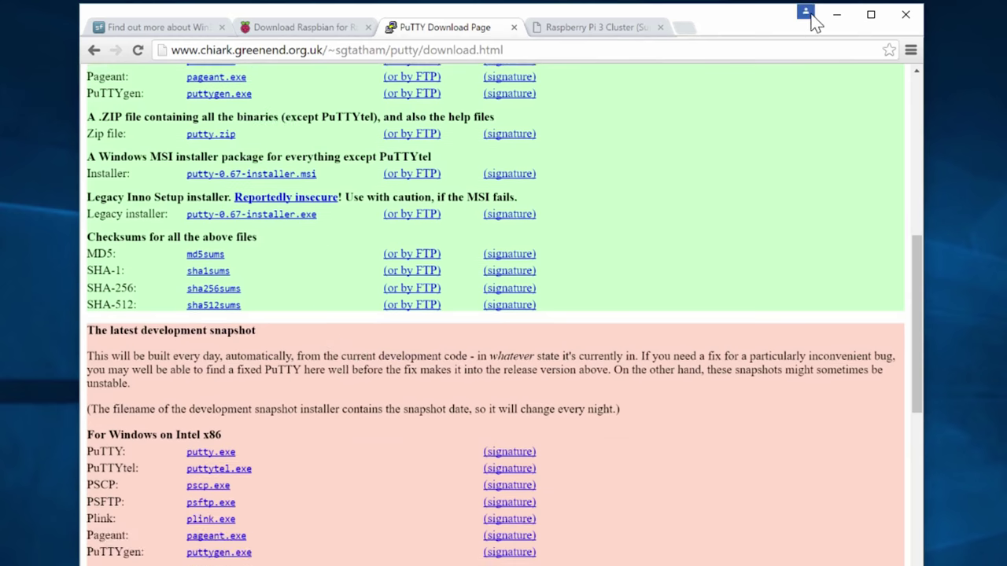
Minimize the browser and switch to Win32 Disk Imager.
left_click(837, 14)
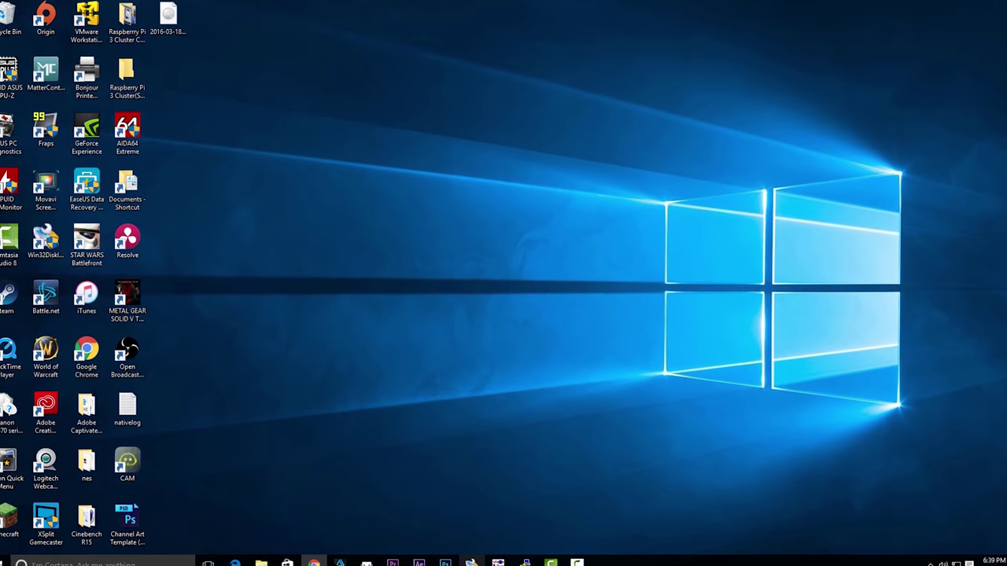
left_click(477, 557)
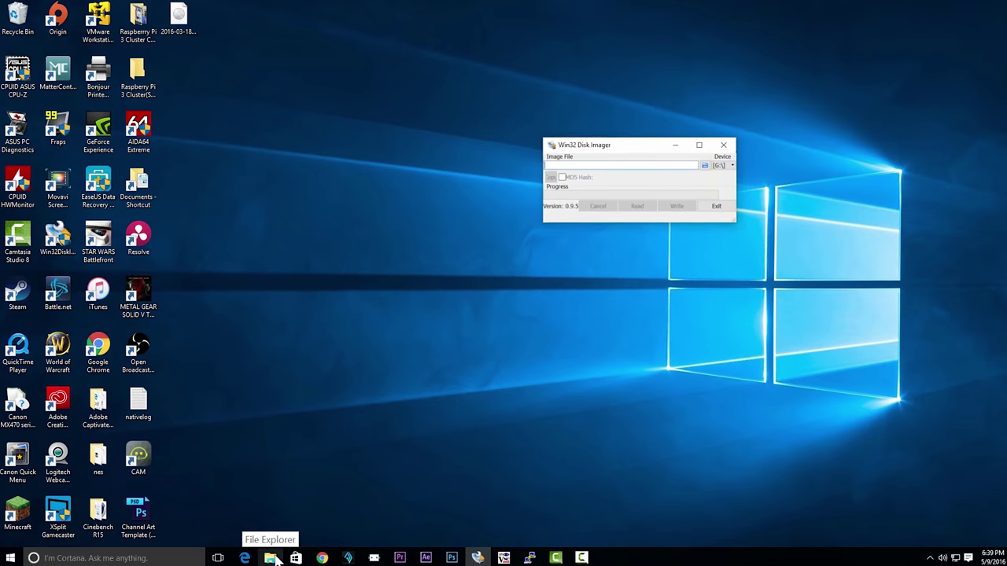
Inspect the contents of the 2016-03-18-raspbian-jessie (2) archive in the Downloads folder using File Explorer, and close the window.
left_click(270, 557)
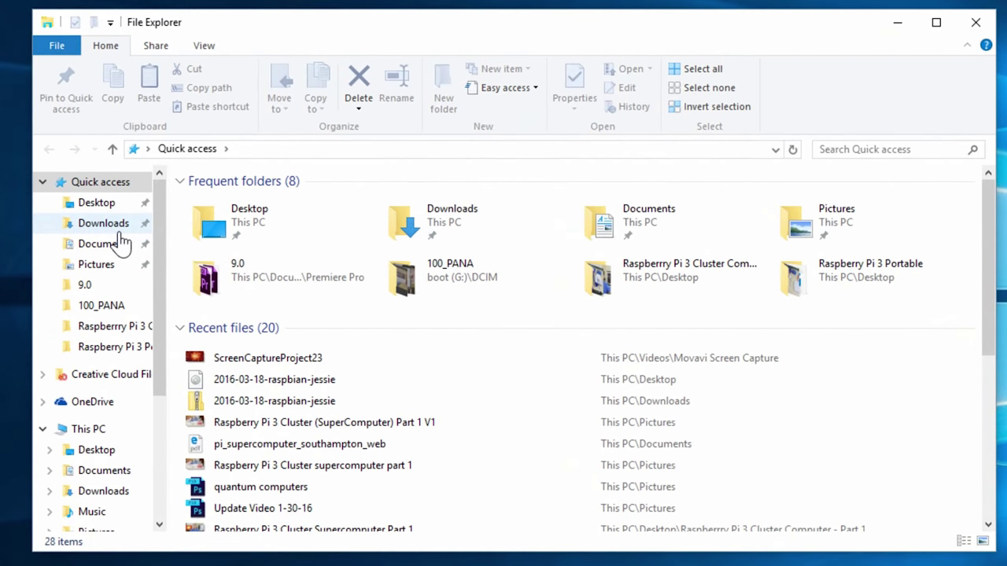
left_click(118, 229)
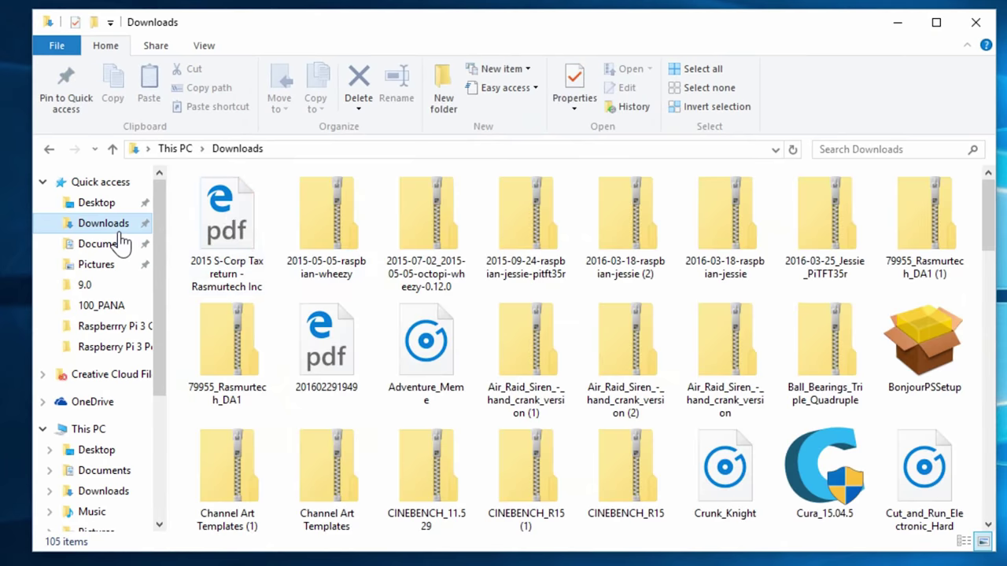
left_click(622, 240)
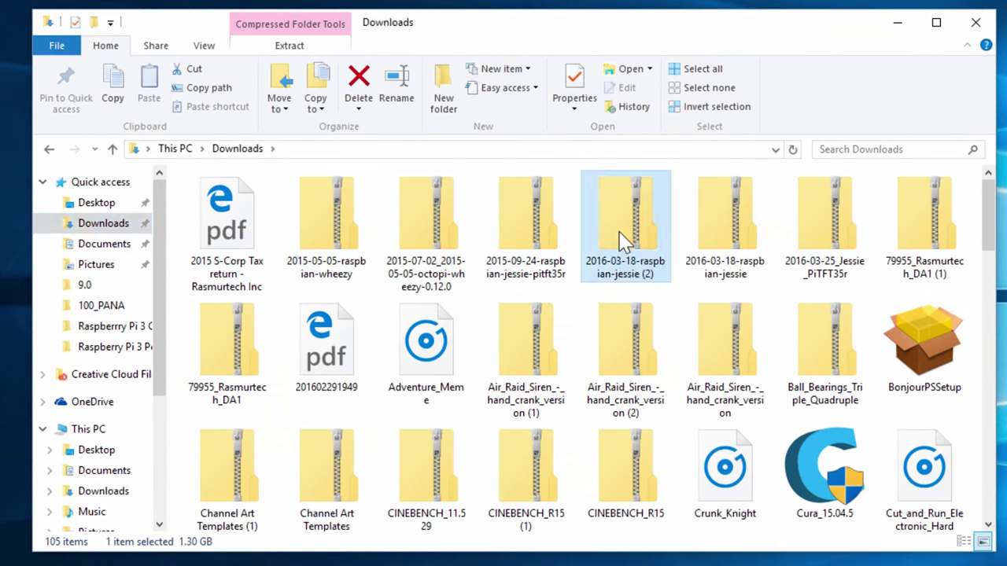
double_click(621, 240)
mouse_move(274, 207)
left_mouse_down()
mouse_move(69, 242)
mouse_move(275, 236)
mouse_move(283, 220)
left_mouse_up()
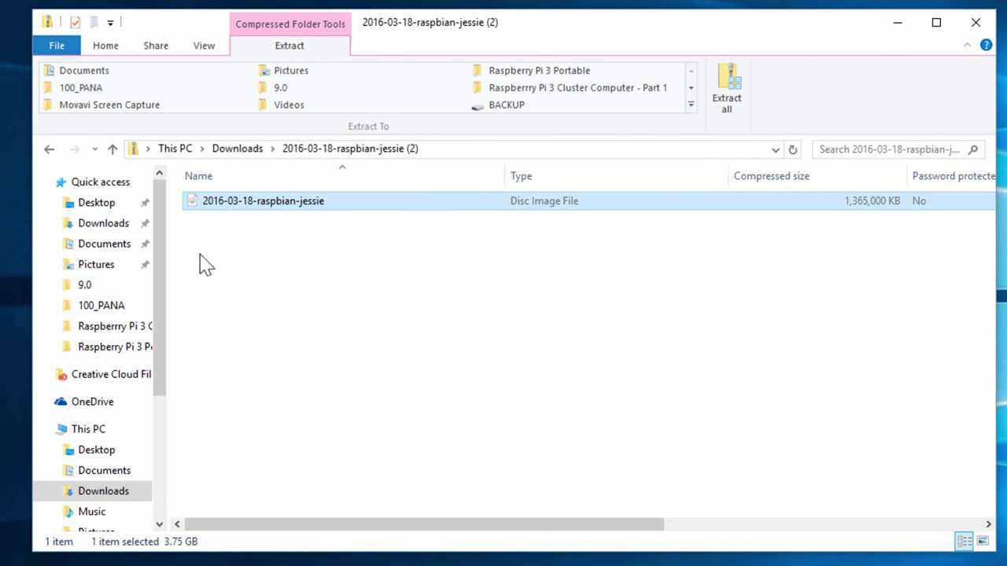
left_click(975, 23)
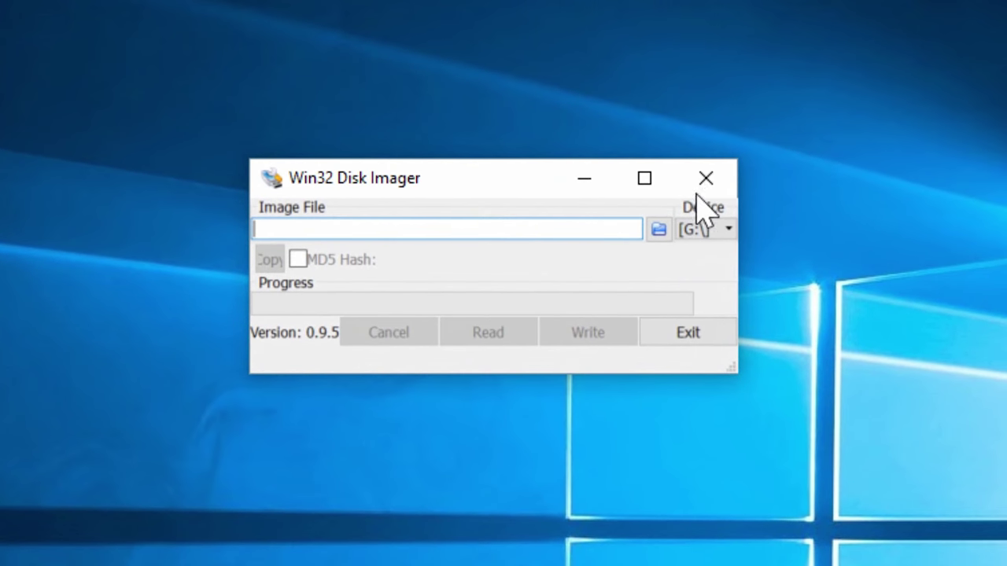
Load the 2016-03-18-raspbian-jessie disk image from the Desktop as the image file.
left_click(641, 230)
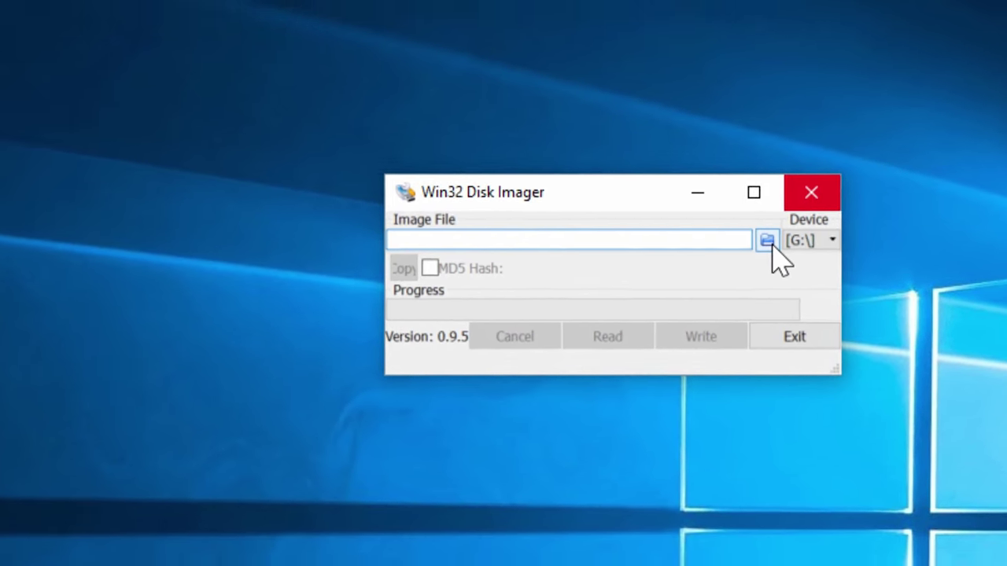
left_click(660, 231)
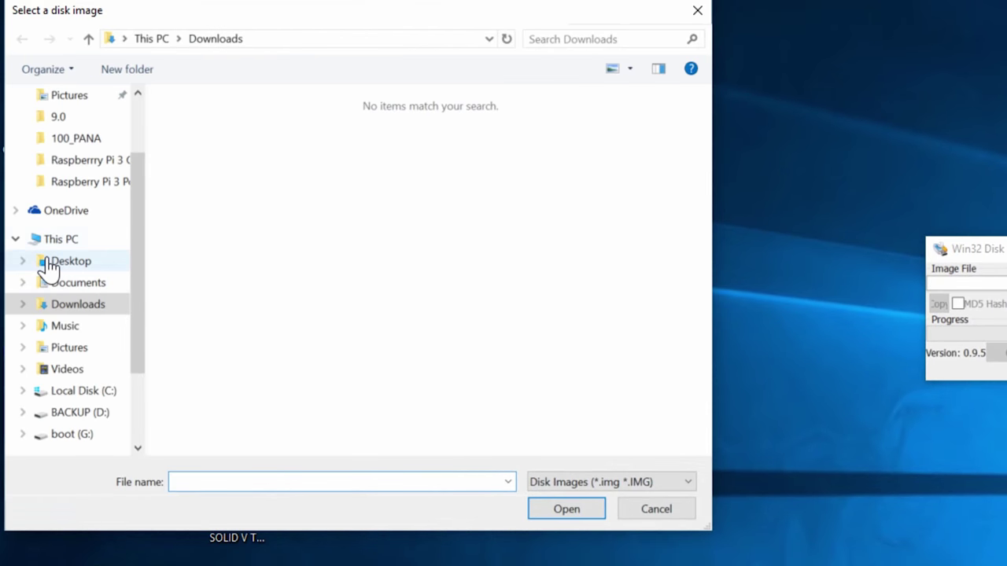
left_click(49, 268)
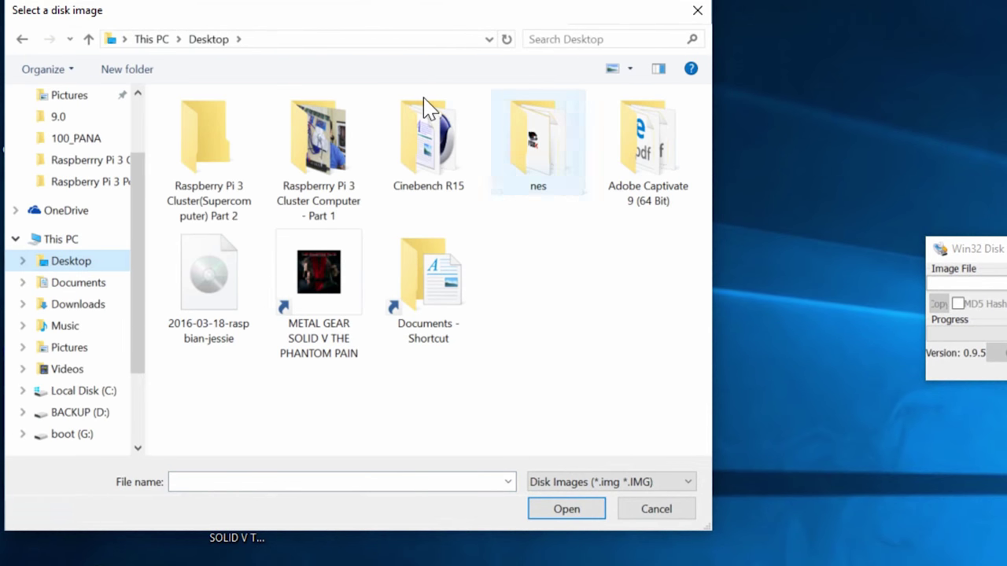
left_click(201, 292)
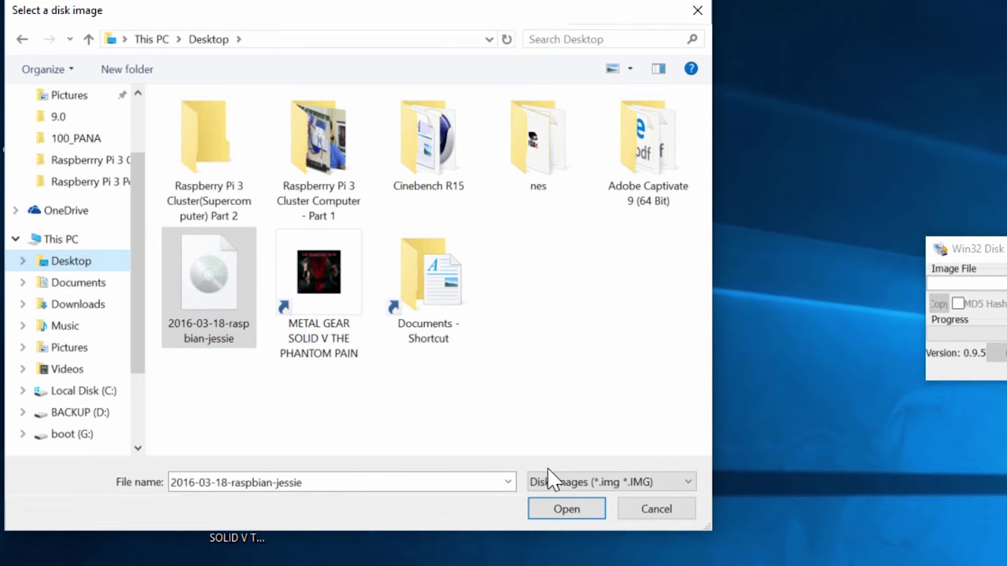
left_click(565, 510)
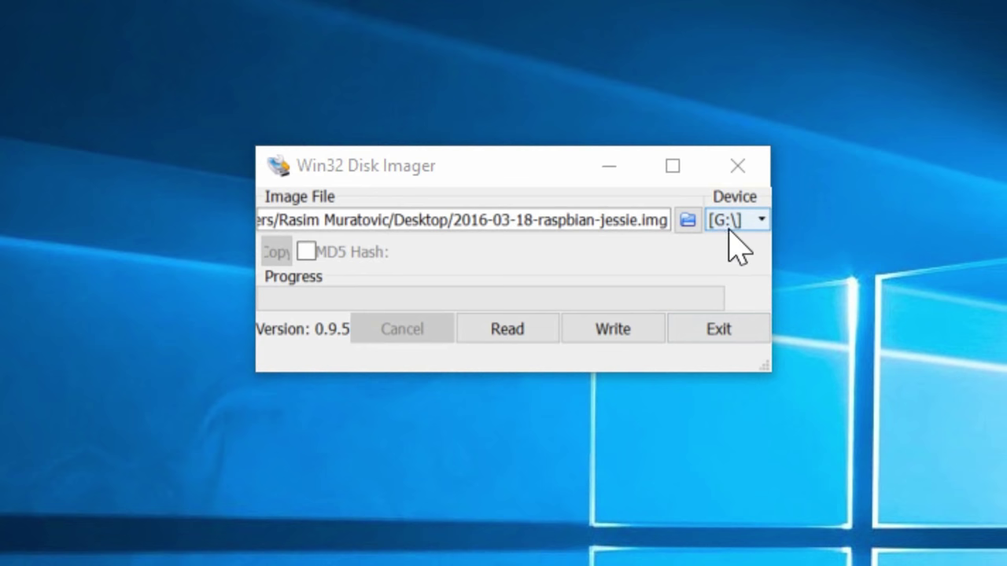
Choose G:\ as the target device and write the Raspbian image to the card.
left_click(731, 223)
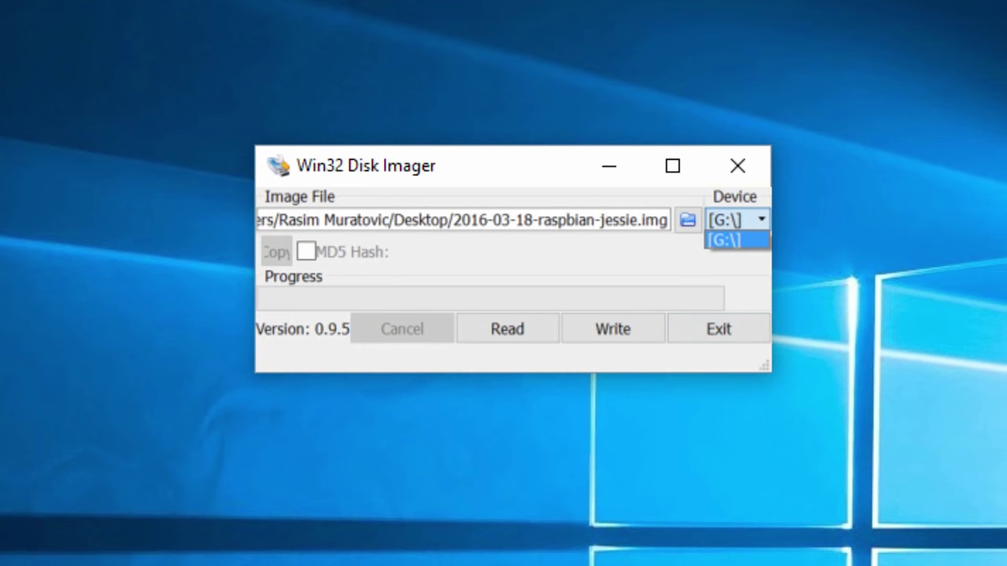
left_click(738, 239)
left_click(736, 222)
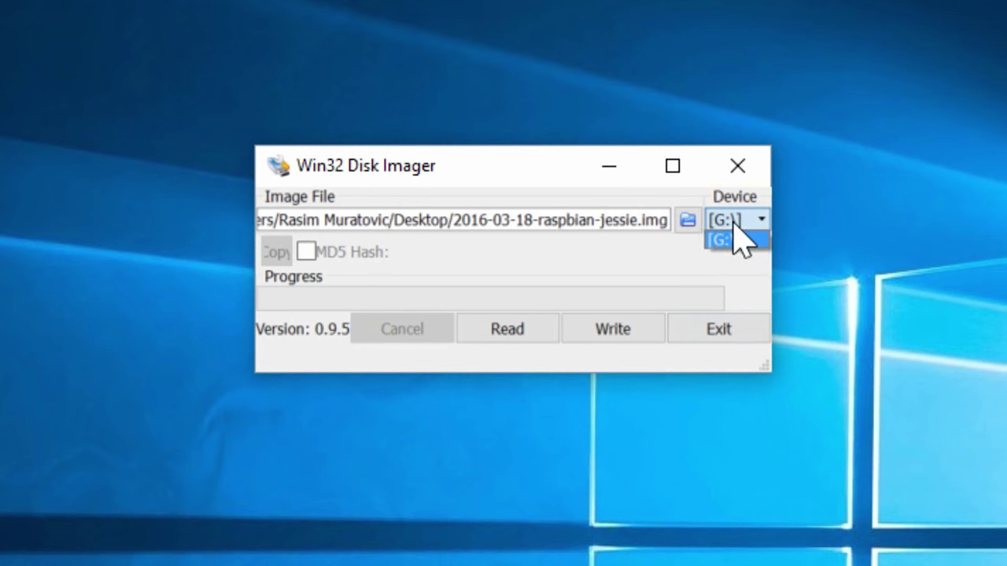
left_click(760, 230)
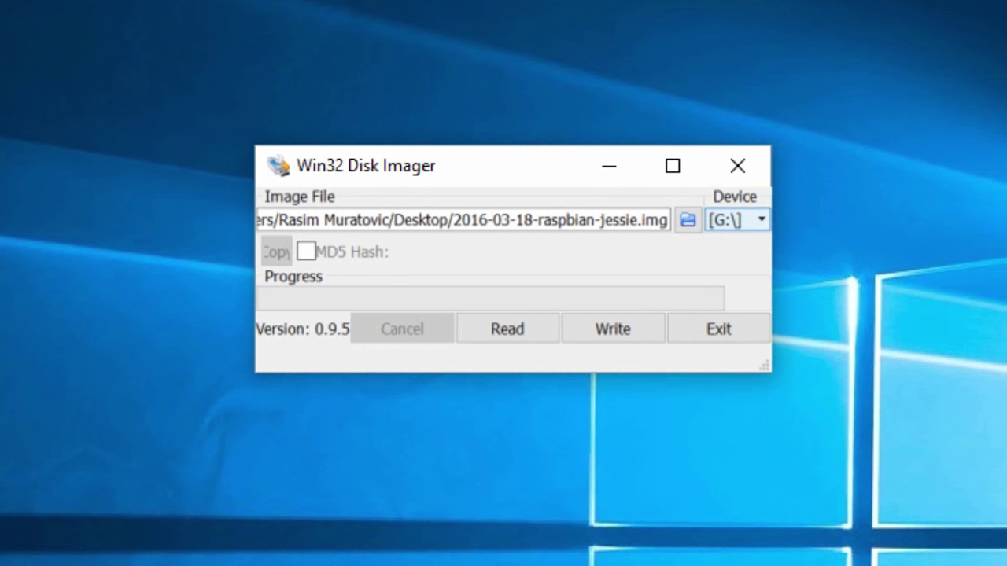
left_click(739, 222)
left_click(740, 223)
left_click(740, 223)
left_click(740, 223)
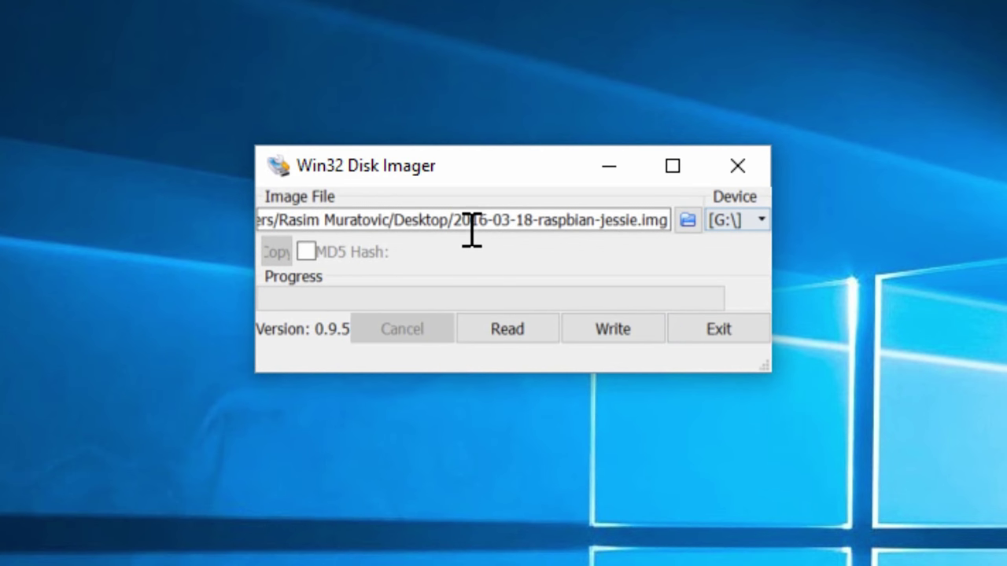
left_click(634, 319)
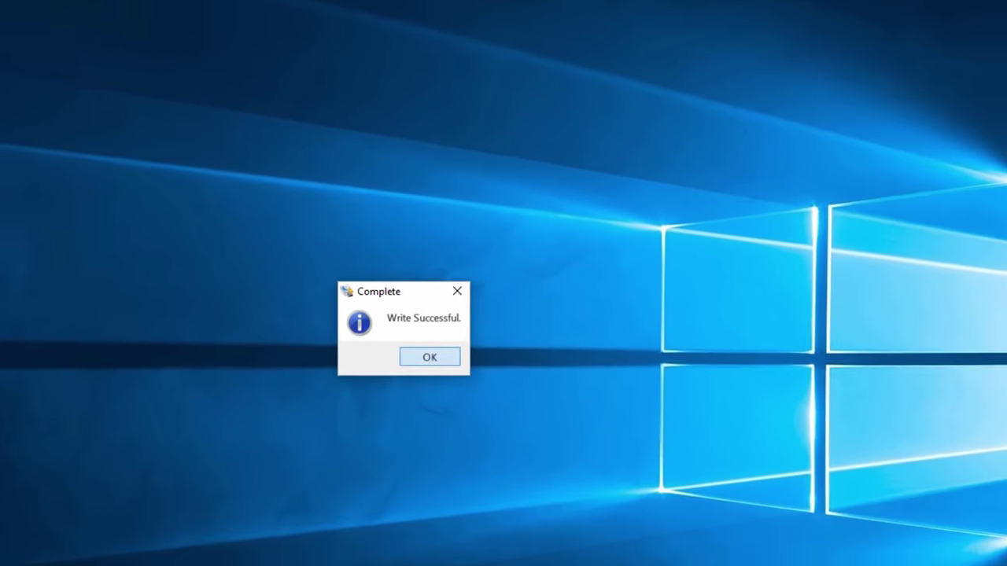
left_click(298, 460)
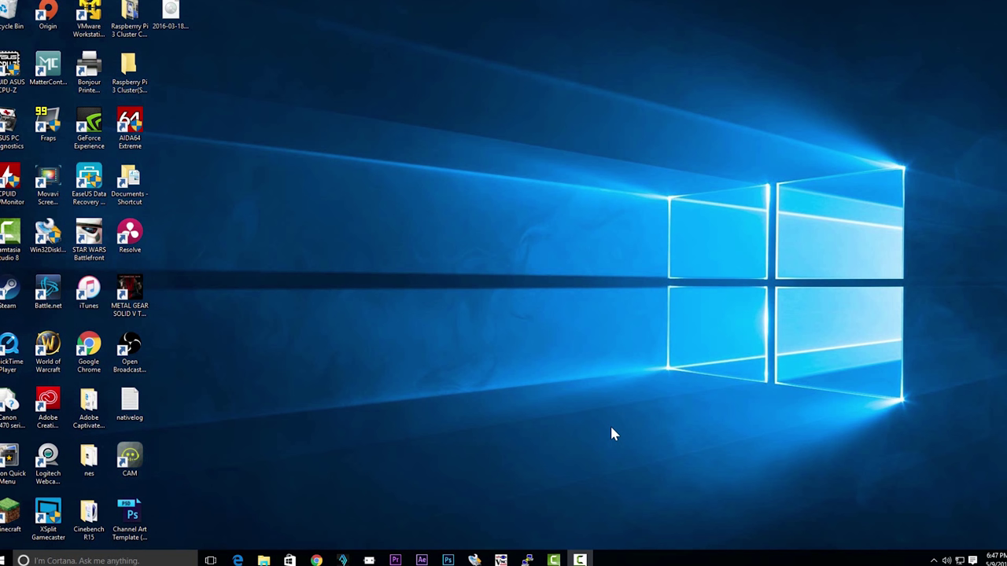
Open PuTTY and move its configuration window to a clear area of the desktop.
left_click(580, 559)
left_click(528, 559)
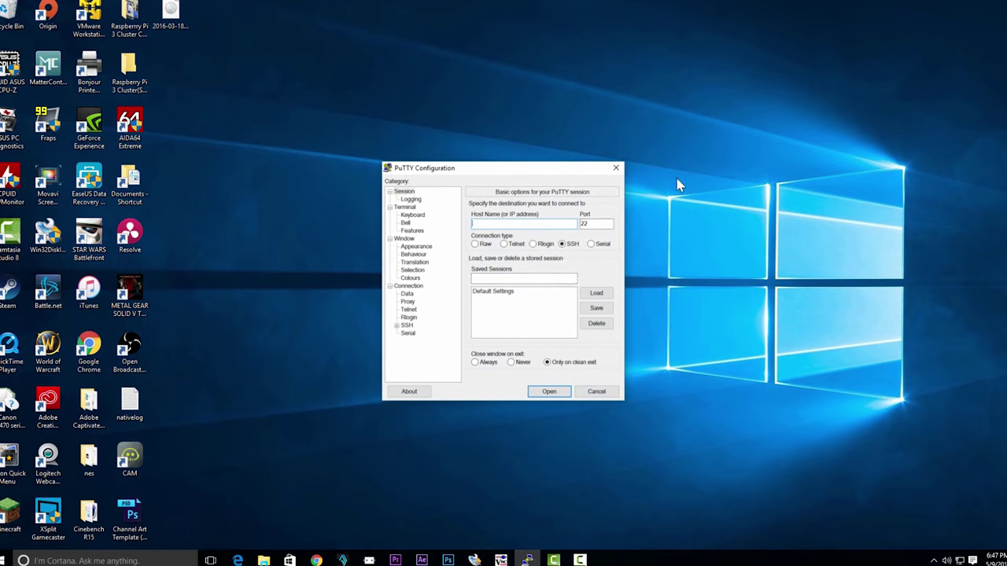
left_click_drag(572, 171, 640, 151)
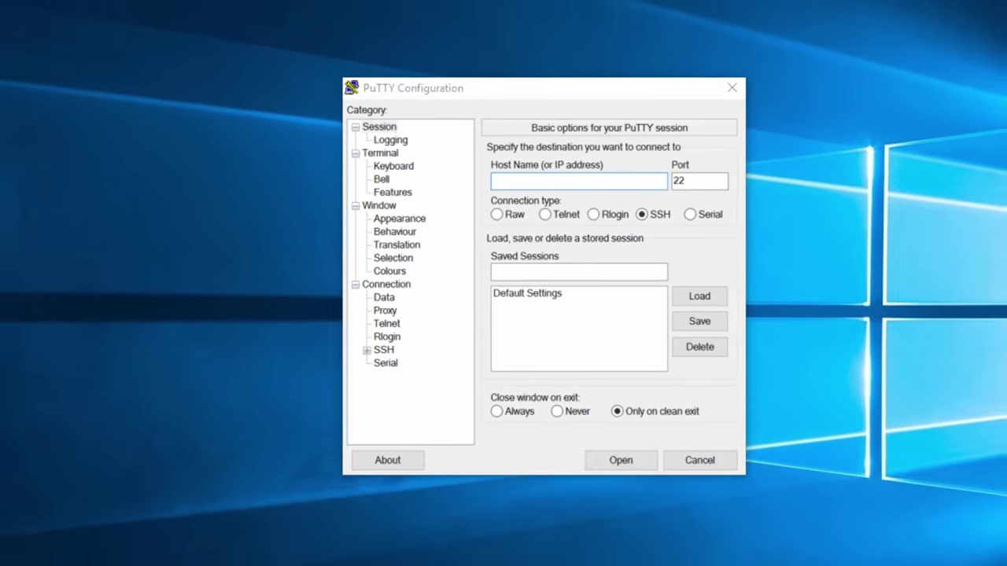
Find and open Command Prompt through the Windows search, and reposition its window on the desktop.
left_click(89, 558)
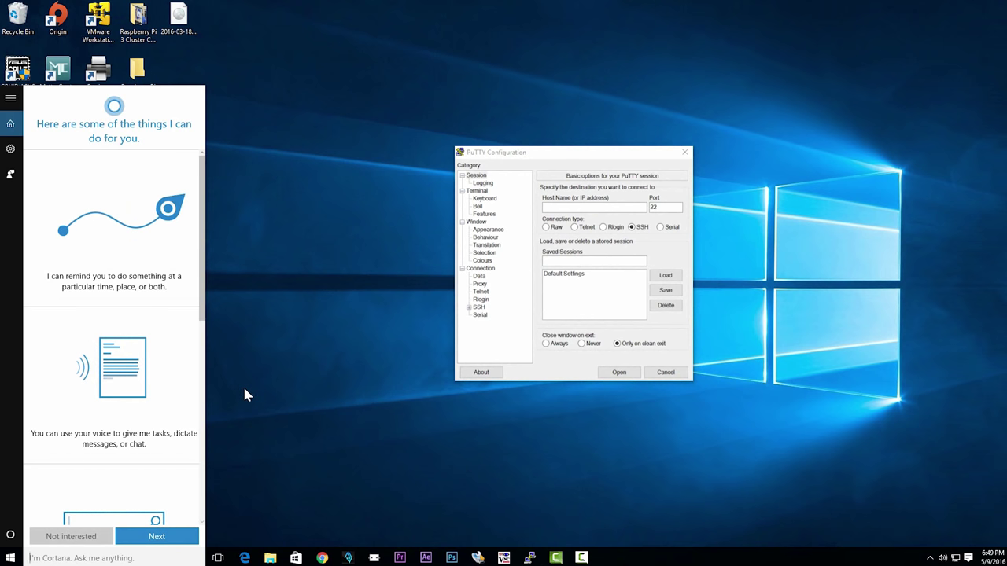
type("cmd")
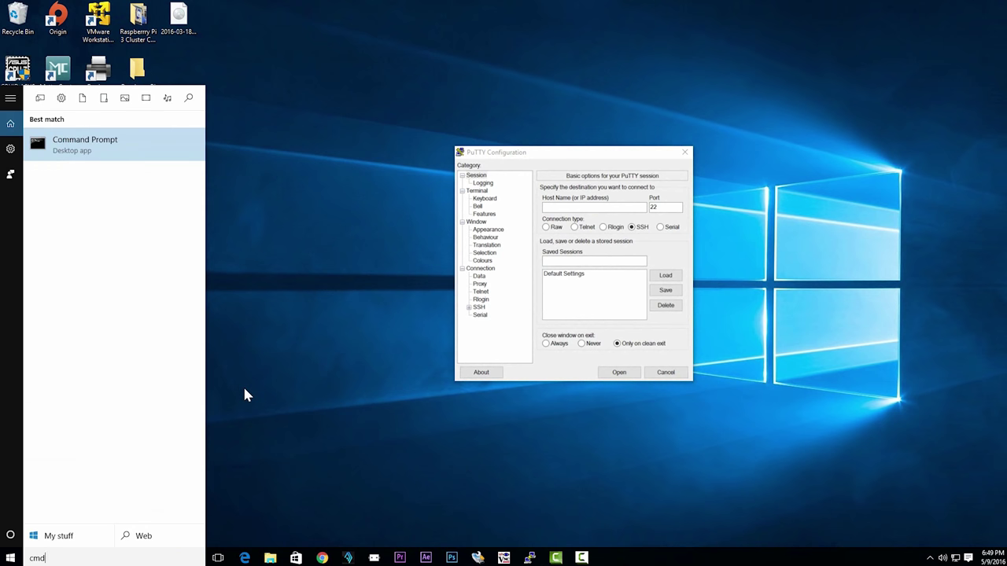
left_click(84, 145)
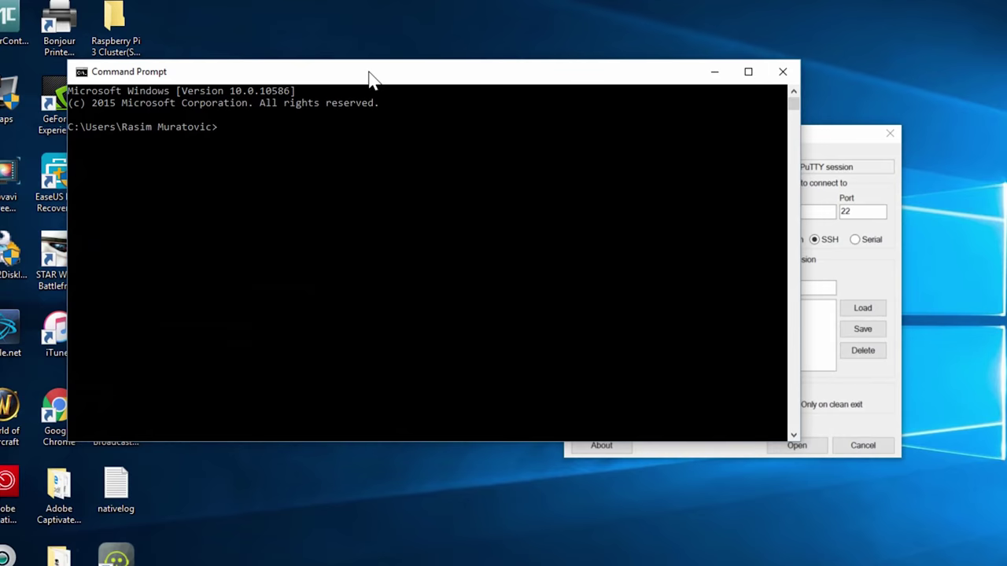
left_click_drag(318, 113, 427, 96)
left_click_drag(525, 52, 468, 48)
Ping the host raspberrypi from the command line.
left_click(315, 102)
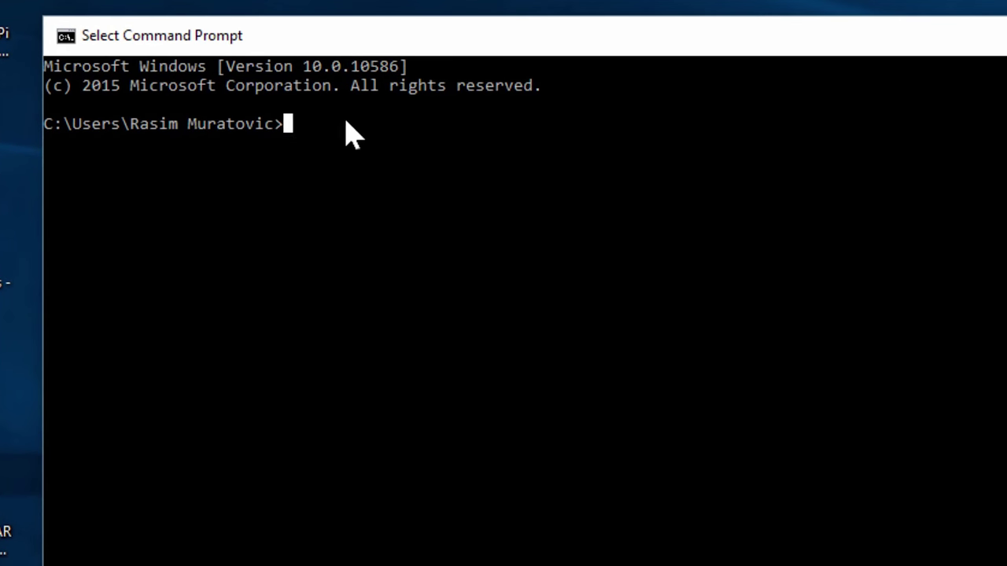
type("ping")
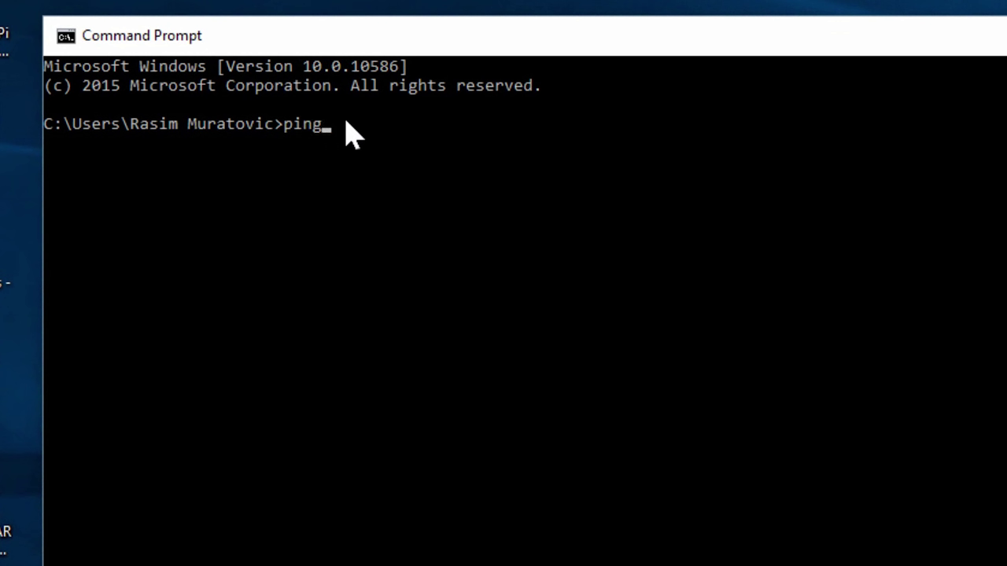
type(" raspberr")
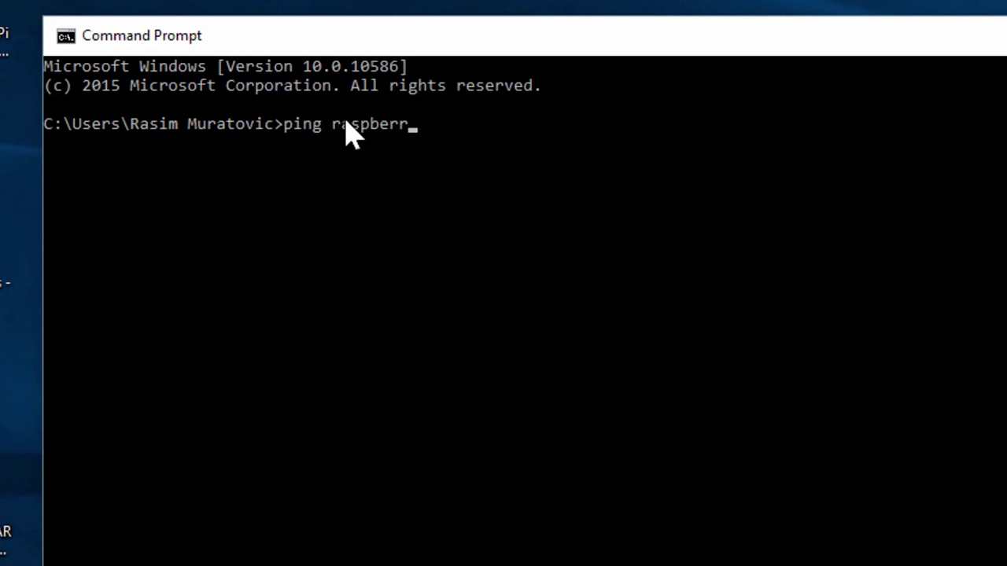
type("ypi")
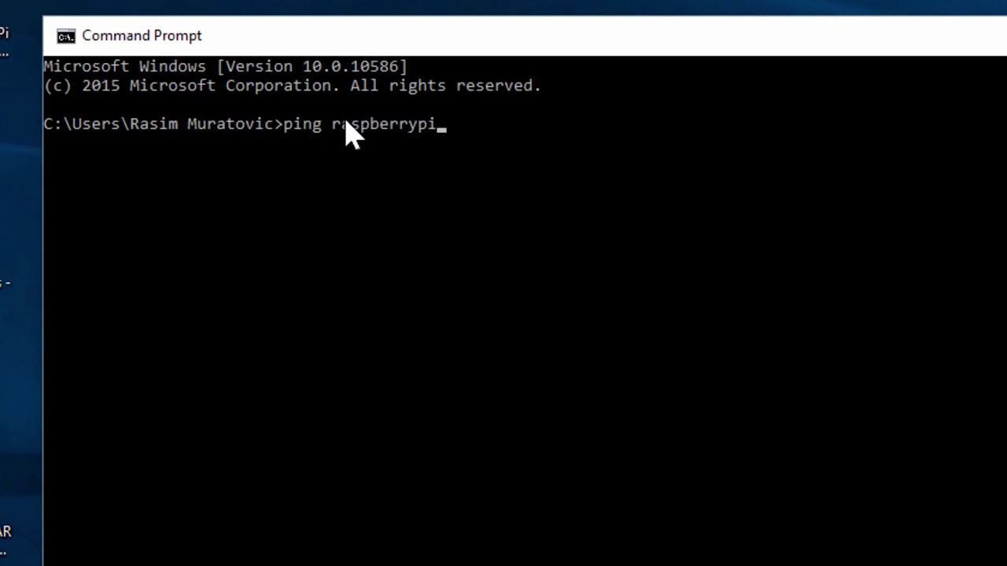